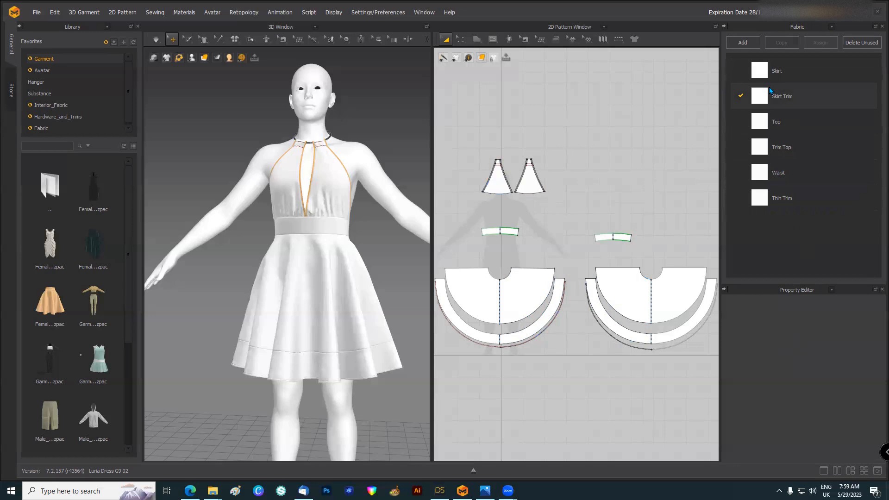
# - Set the Skirt fabric's color to Orange 5
pyautogui.click(764, 75)
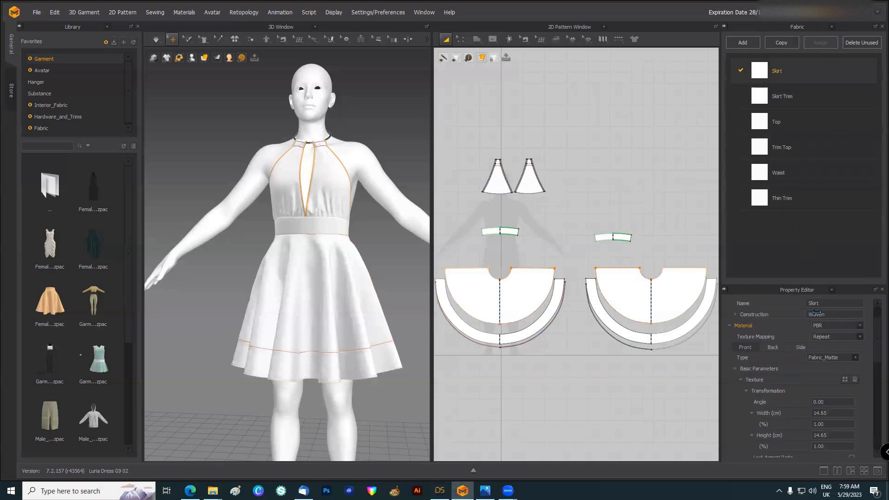
pyautogui.scroll(-5, 815, 381)
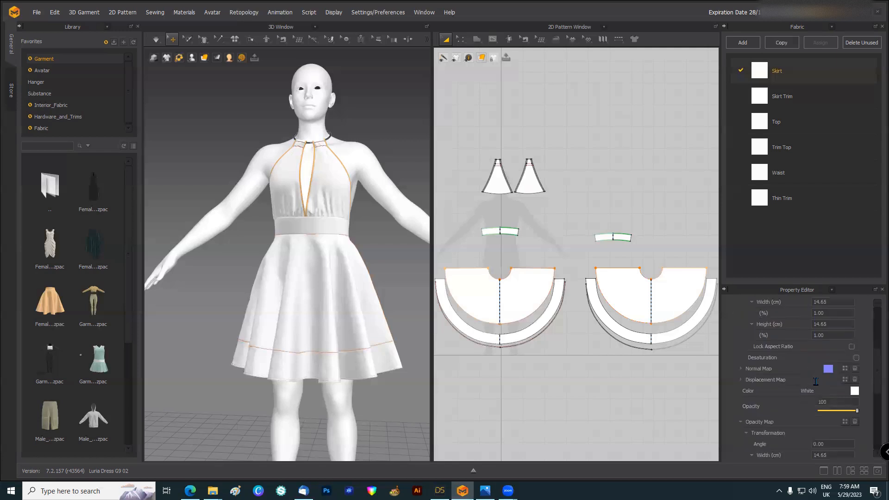
pyautogui.scroll(-3, 803, 407)
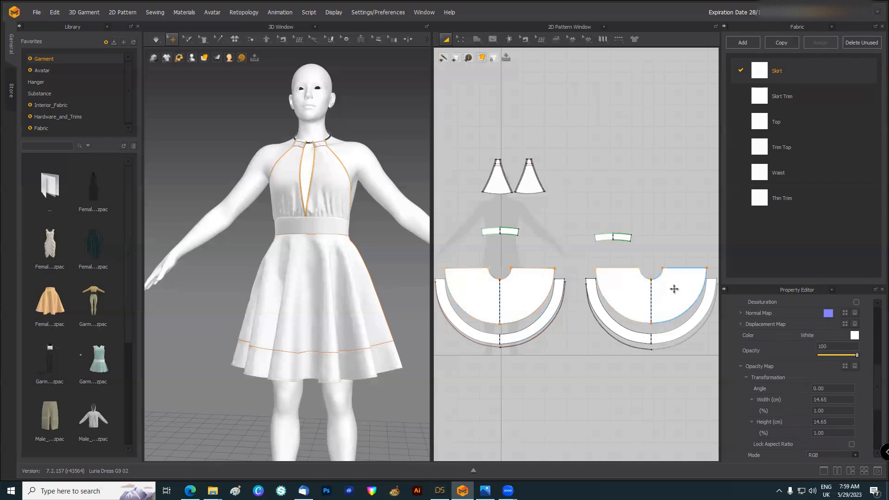
pyautogui.click(854, 338)
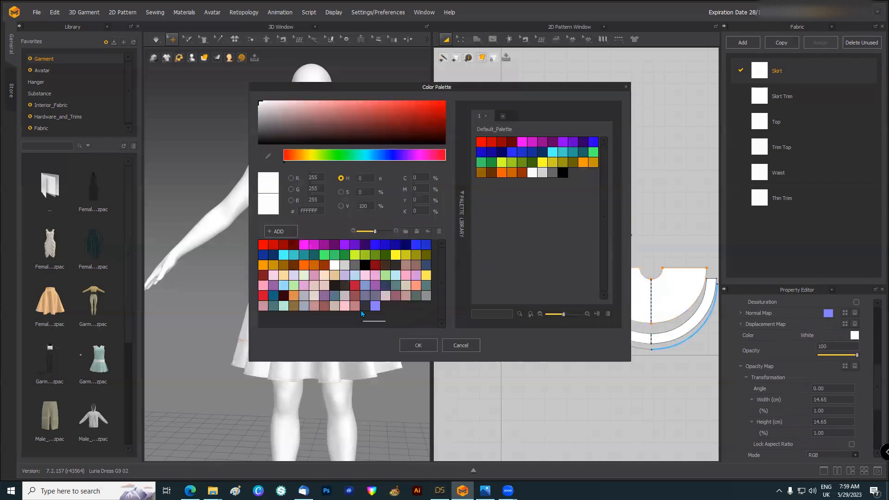
pyautogui.click(305, 268)
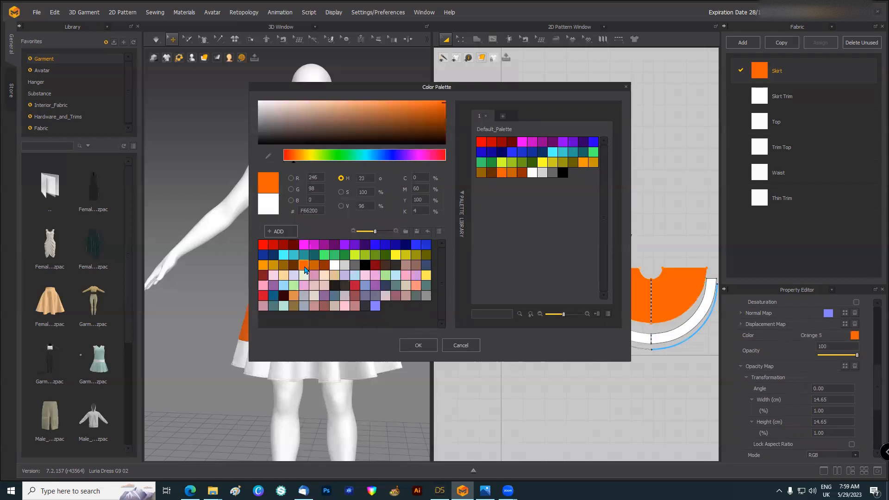
pyautogui.click(416, 348)
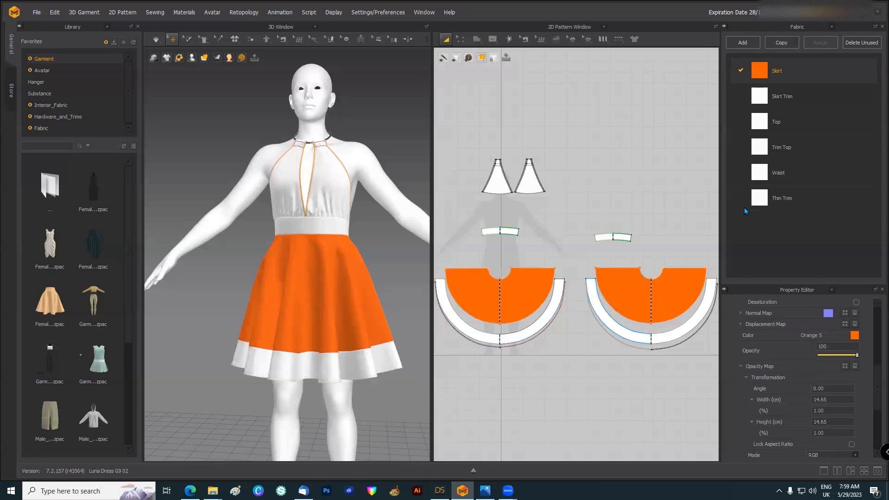
# - Set the Skirt Trim fabric's color to Blue 5
pyautogui.click(767, 98)
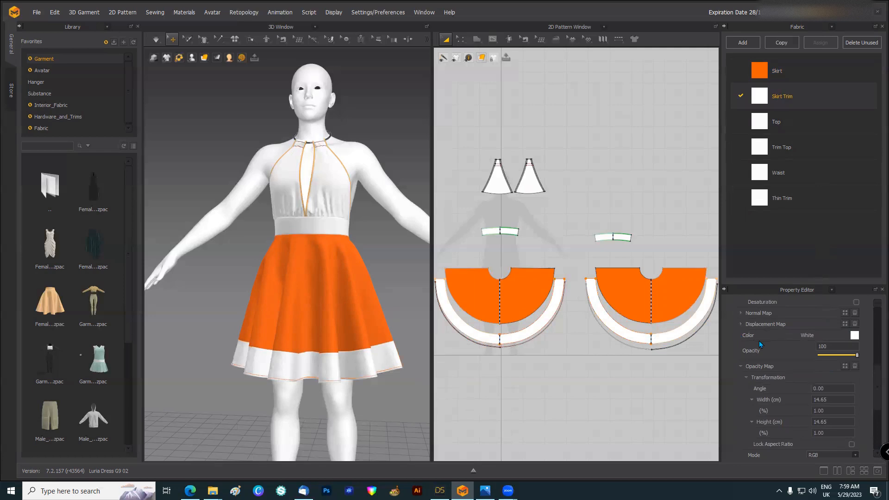
pyautogui.click(855, 336)
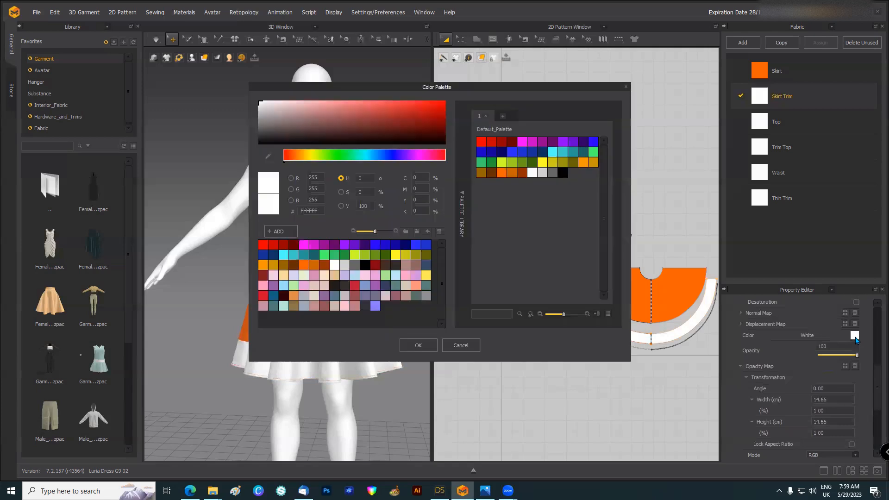
pyautogui.click(418, 245)
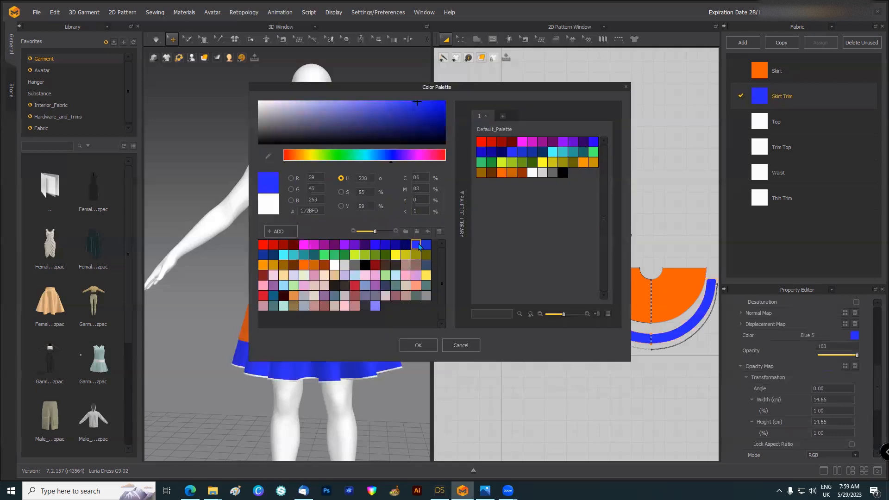
pyautogui.click(418, 344)
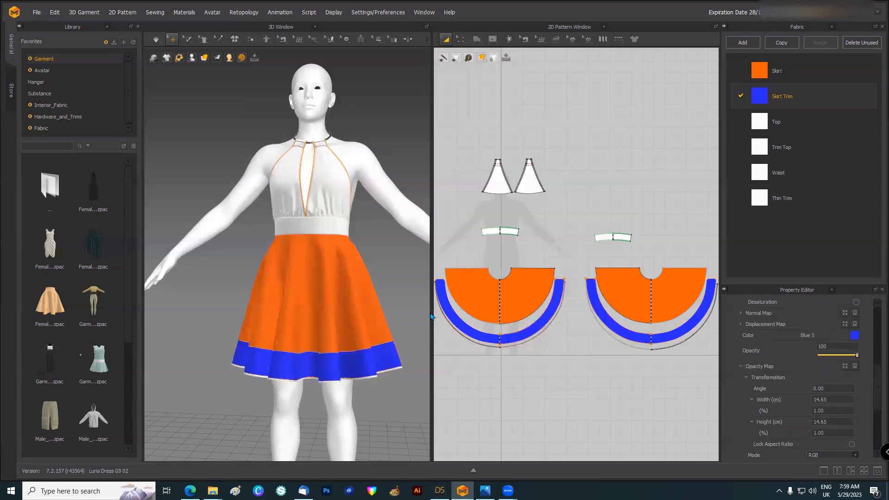
# - Give the Top fabric a bright yellow color from the palette swatches
pyautogui.click(763, 126)
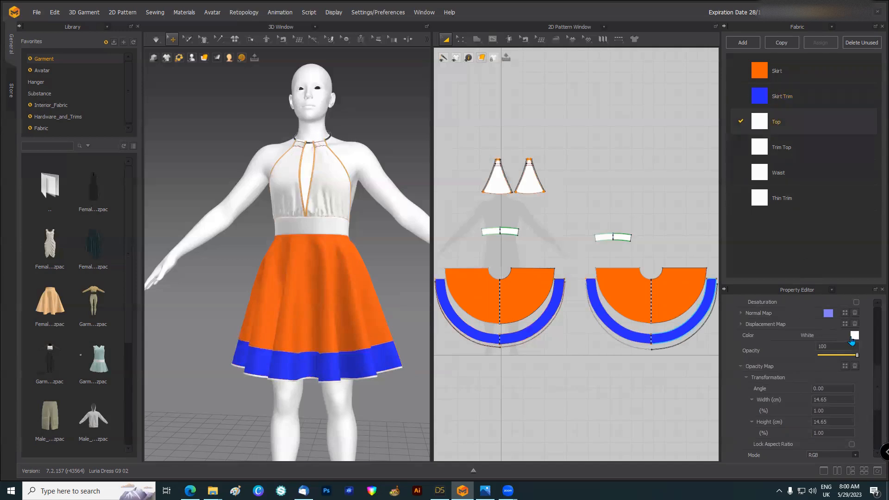
pyautogui.click(854, 335)
pyautogui.click(395, 255)
pyautogui.click(426, 349)
# - Give the Trim Top fabric a crimson red color from the palette swatches
pyautogui.click(760, 149)
pyautogui.click(854, 335)
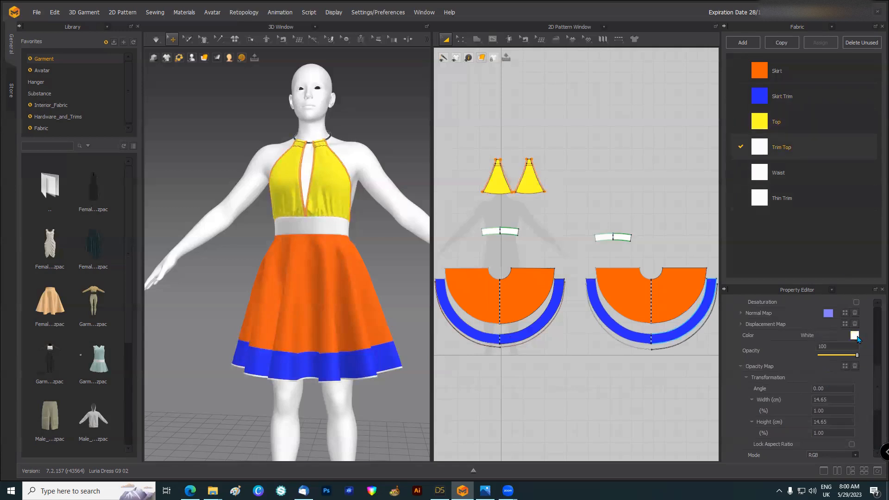
pyautogui.click(354, 285)
pyautogui.click(418, 345)
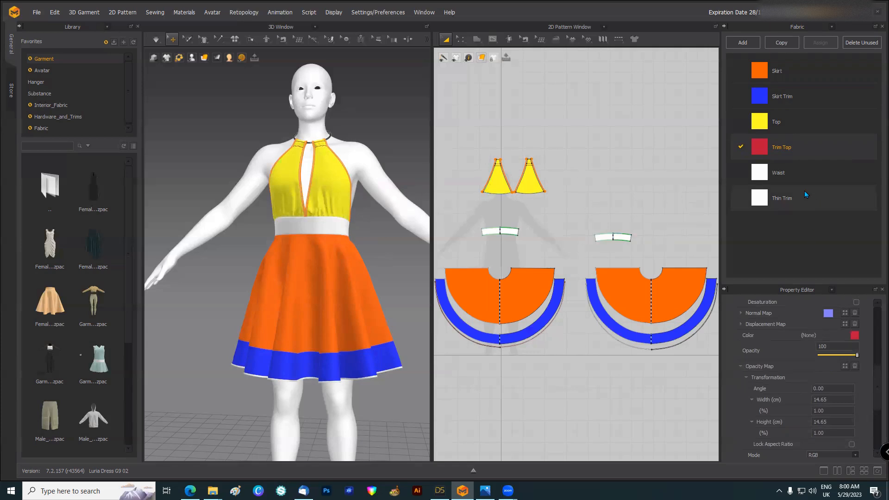
# - Color the Waist fabric pink with the FD96C1 palette swatch
pyautogui.click(771, 175)
pyautogui.click(853, 336)
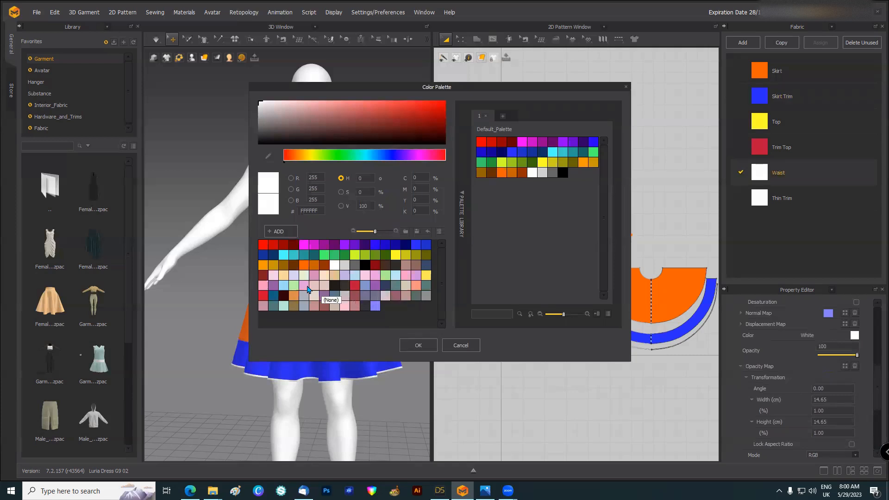
pyautogui.click(263, 285)
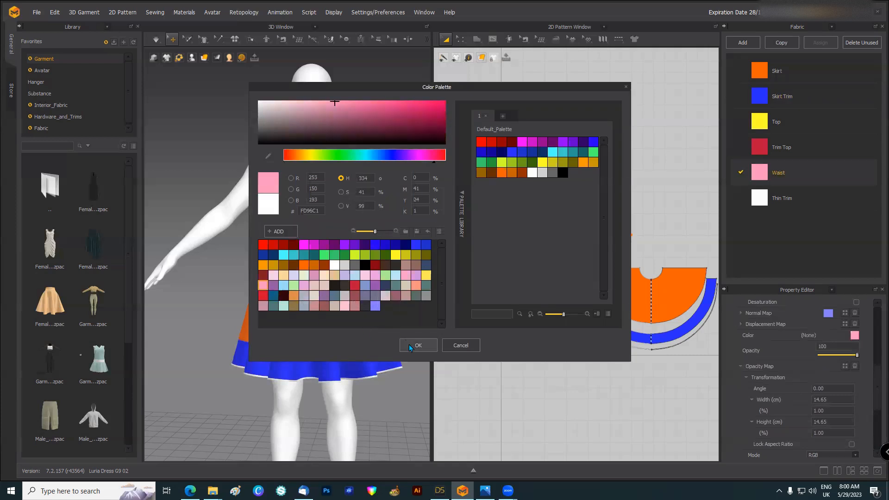
pyautogui.click(409, 344)
# - Color the Thin Trim fabric grey-teal with the 527C7B palette swatch
pyautogui.click(748, 200)
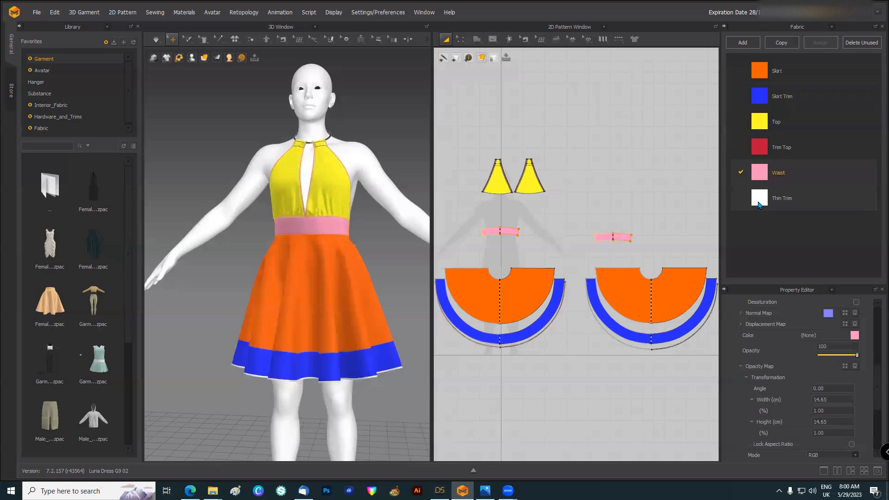
pyautogui.click(854, 336)
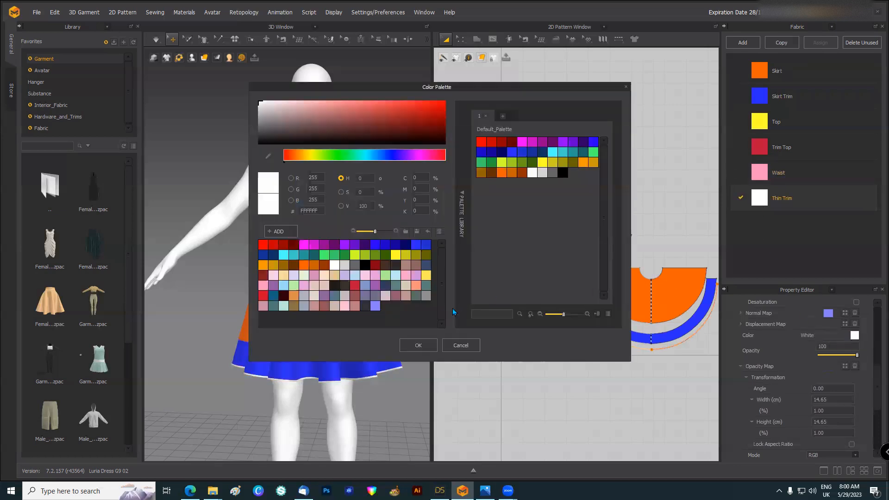
pyautogui.click(274, 307)
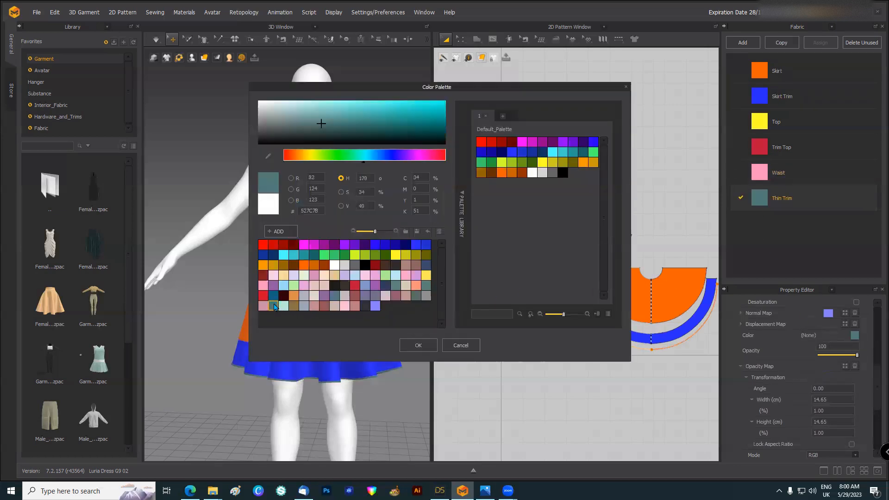
pyautogui.click(419, 346)
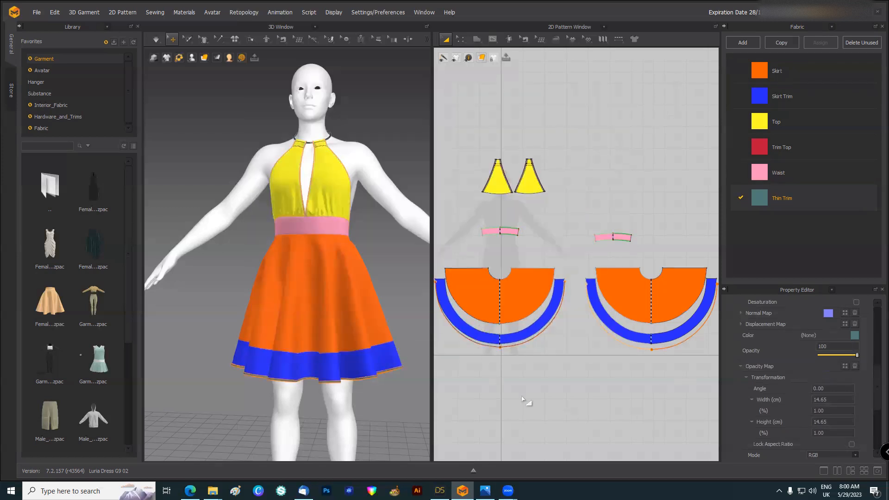
# - Examine the thin trim along the skirt hem and the narrow trim beside the top in the 2D patterns
pyautogui.scroll(2, 488, 381)
pyautogui.scroll(4, 489, 381)
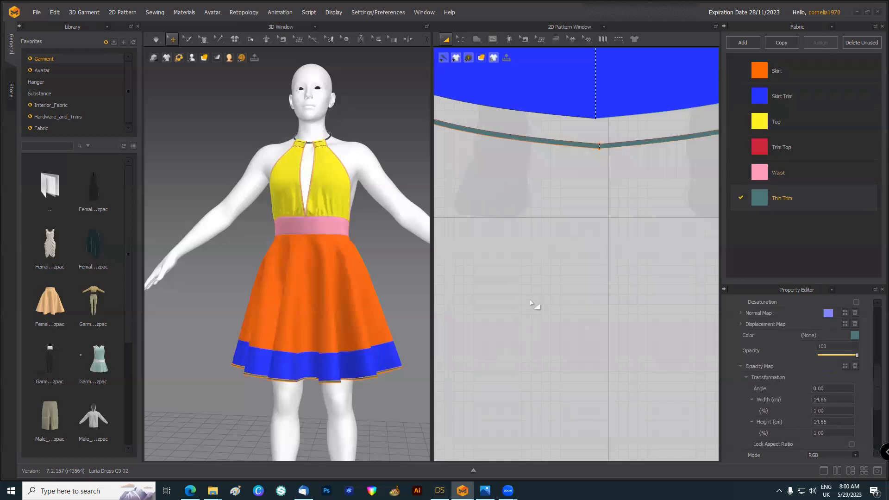
pyautogui.scroll(-6, 534, 303)
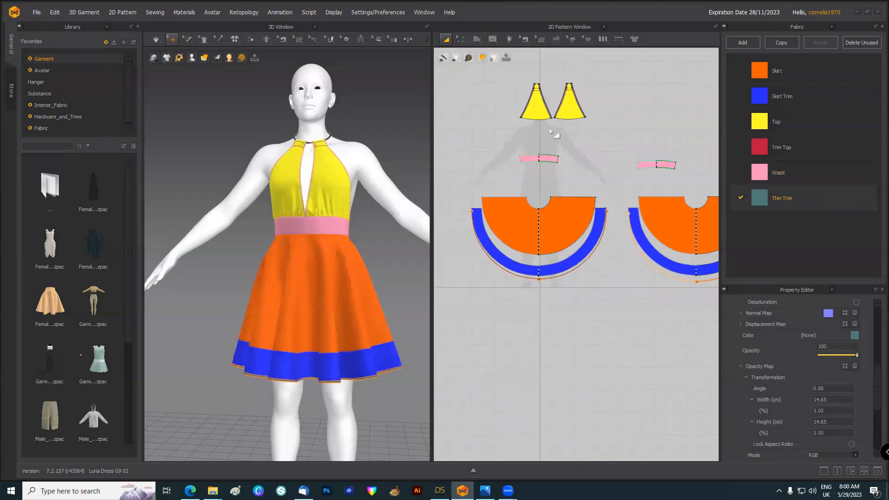
pyautogui.scroll(2, 522, 96)
pyautogui.scroll(5, 630, 194)
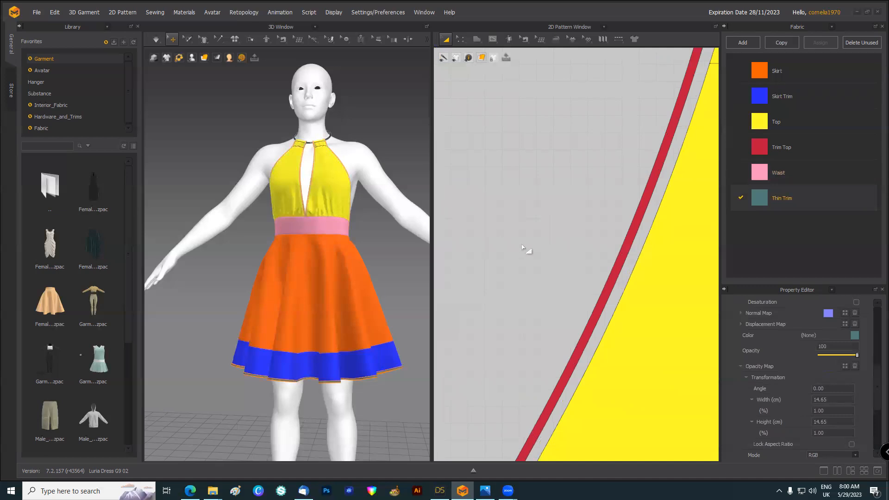
pyautogui.scroll(-3, 524, 249)
pyautogui.scroll(-7, 524, 249)
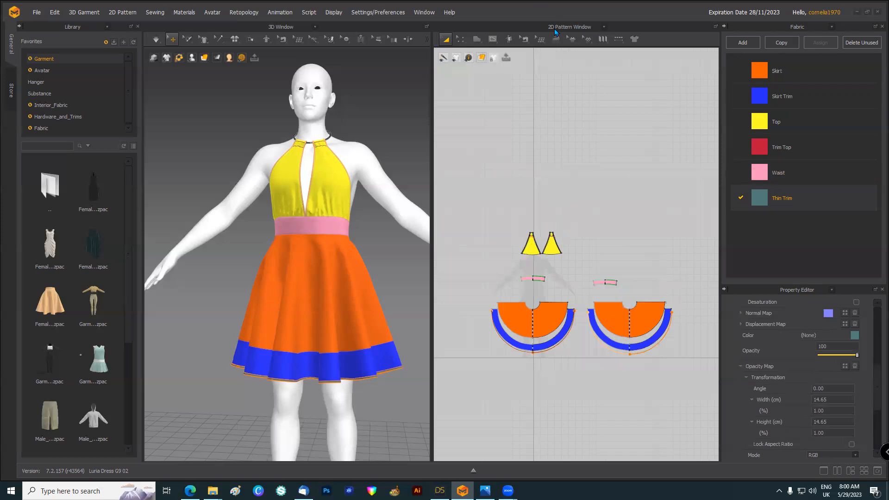
# - Replace the 2D Pattern Window with the UV Editor and display the fabric colors on the UV islands
pyautogui.click(603, 28)
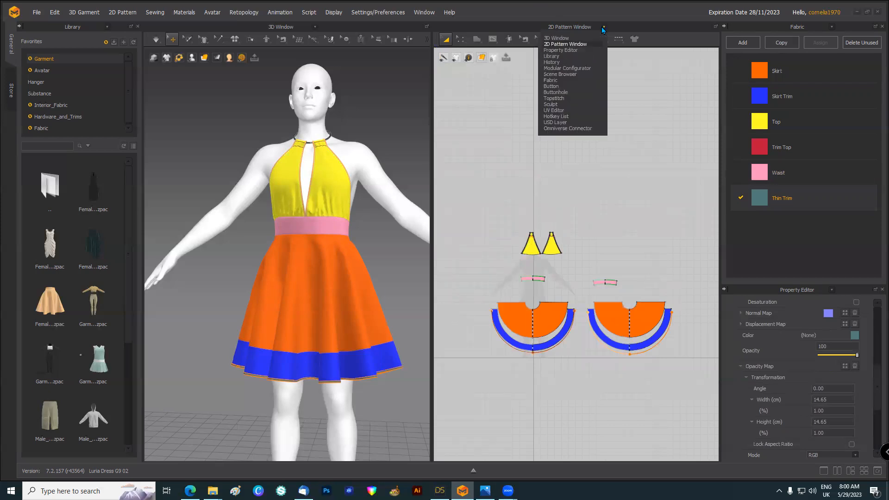
pyautogui.click(560, 110)
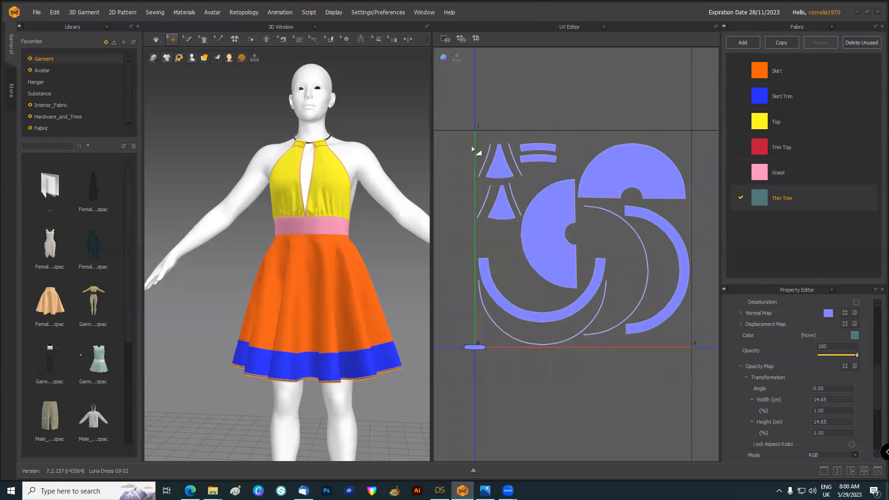
pyautogui.moveTo(444, 59)
pyautogui.click(460, 73)
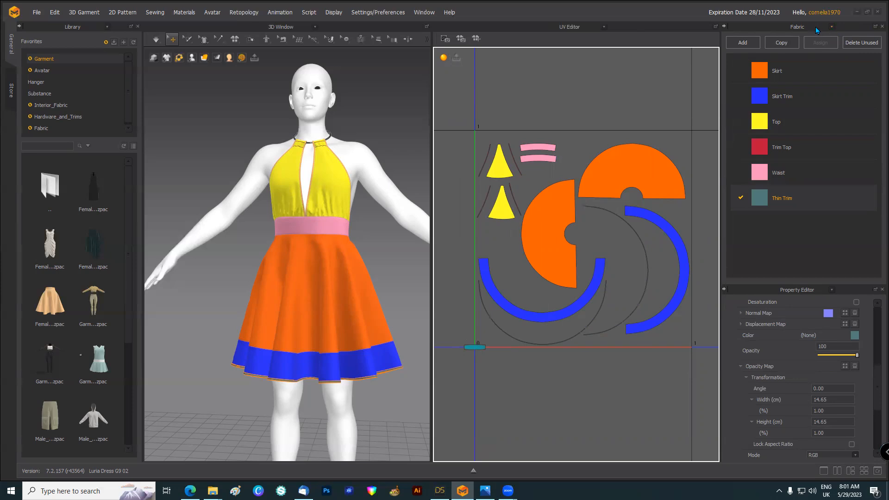
# - Show the topstitch list in place of the fabric list and delete the unused topstitches
pyautogui.click(830, 26)
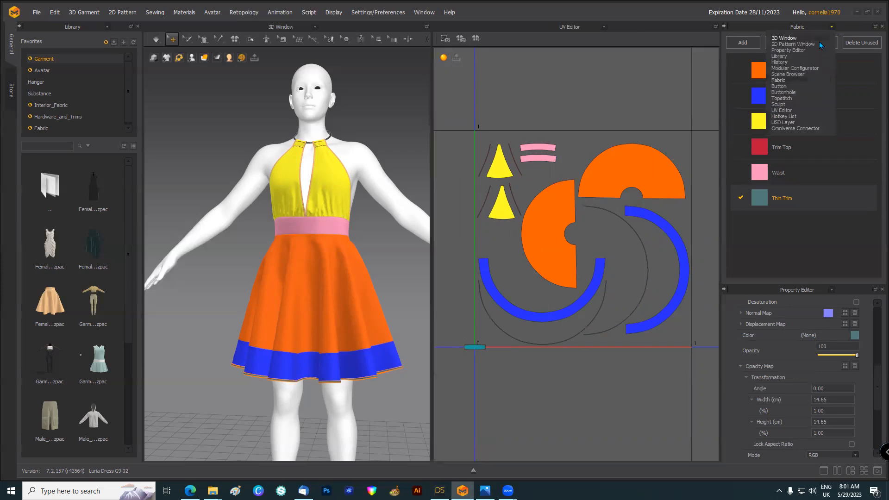
pyautogui.click(799, 98)
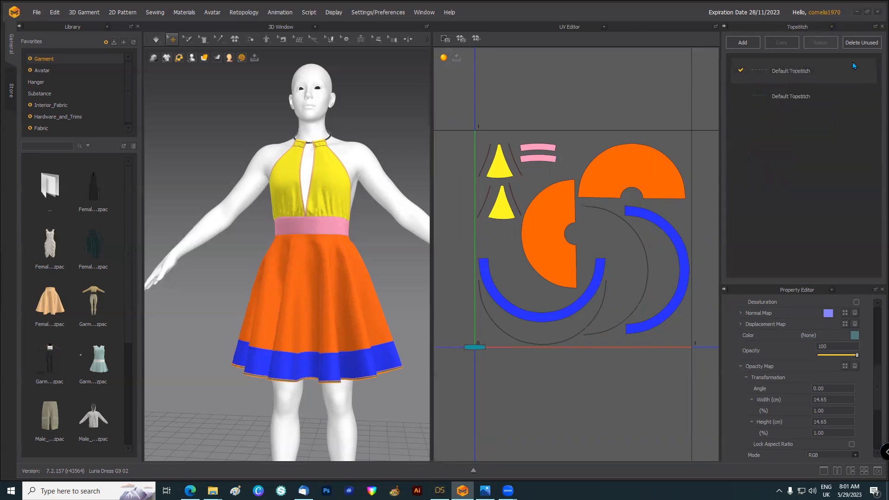
pyautogui.click(859, 44)
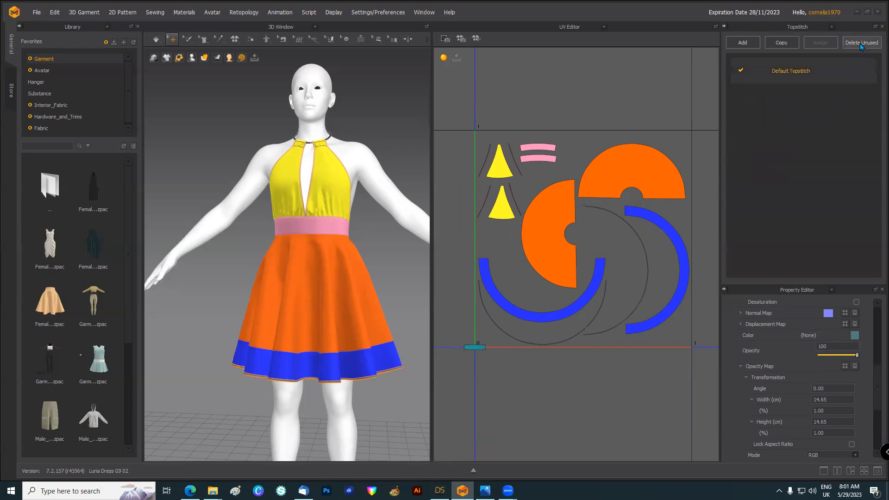
# - Set the remaining Default Topstitch's color to black
pyautogui.click(804, 76)
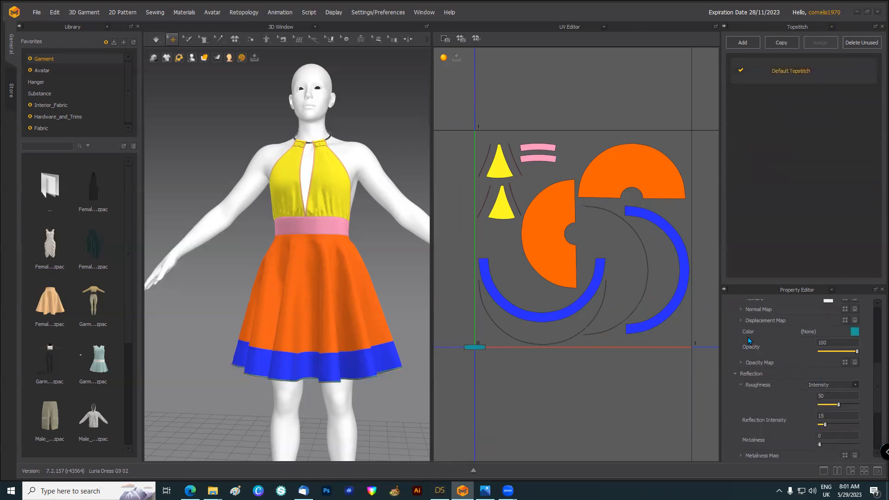
pyautogui.click(854, 332)
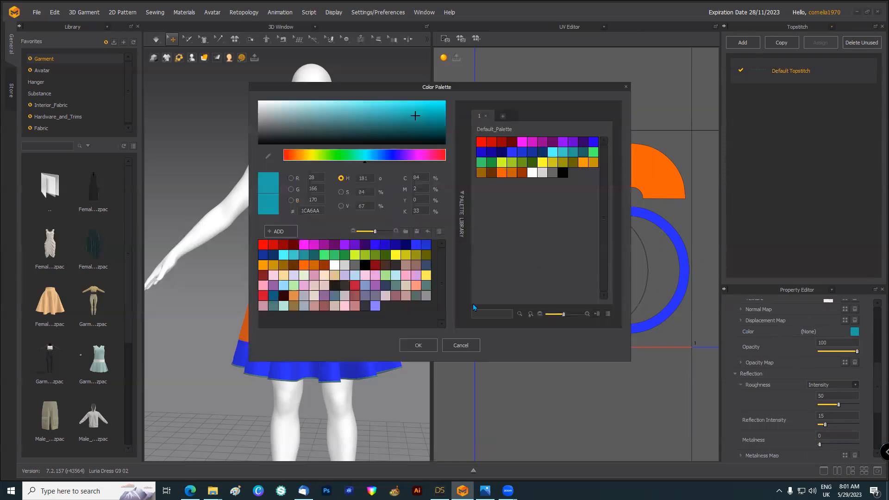
pyautogui.click(365, 266)
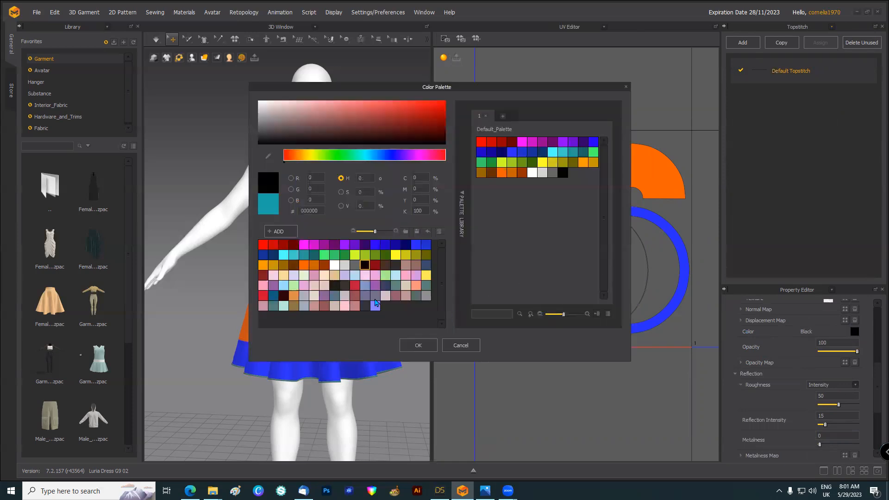
pyautogui.click(418, 345)
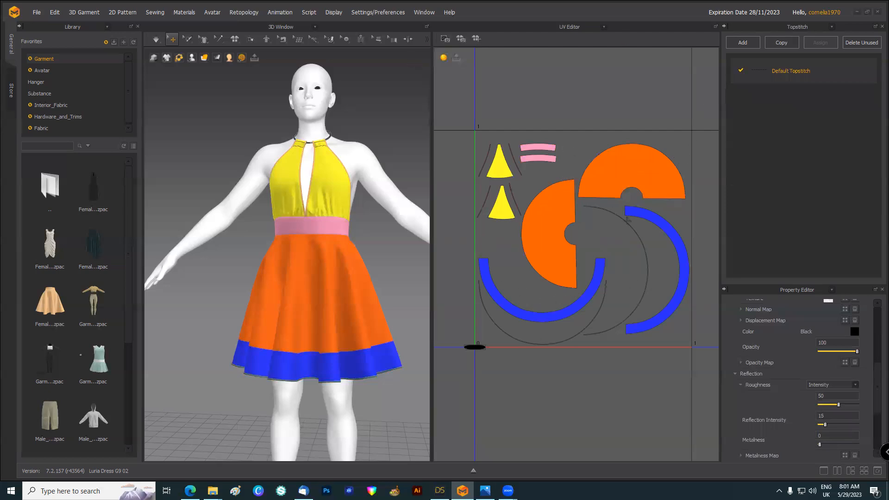
# - Switch the UV Editor's display to the Normal Map
pyautogui.moveTo(445, 58)
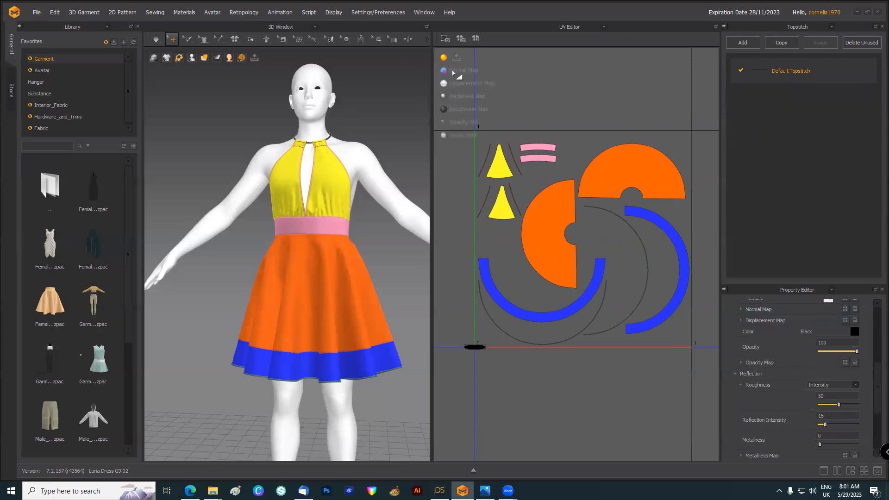
pyautogui.click(453, 72)
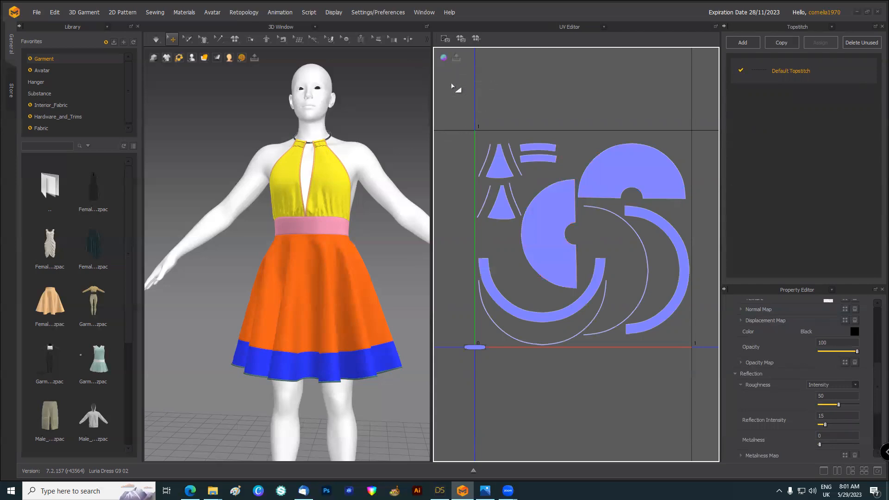
# - Return the UV Editor to the color display and bake all tiles' diffuse texture as Color Id Map.png with a 2-pixel seam fill
pyautogui.click(450, 70)
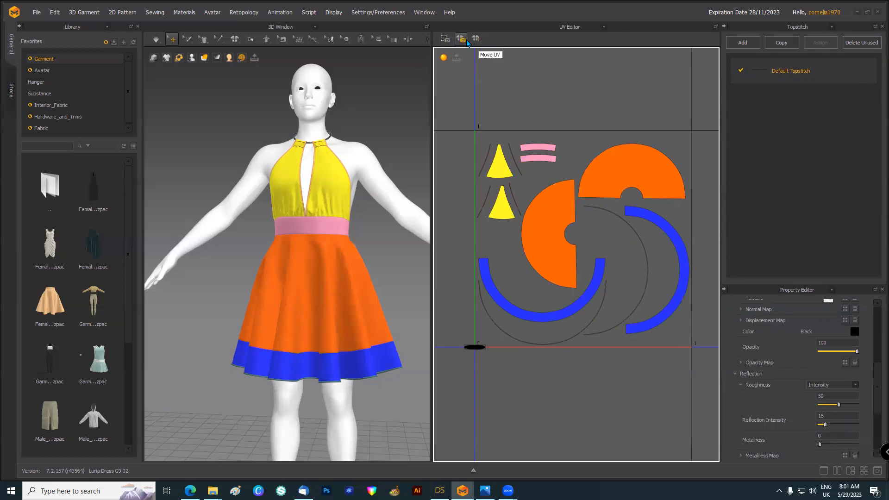
pyautogui.click(461, 40)
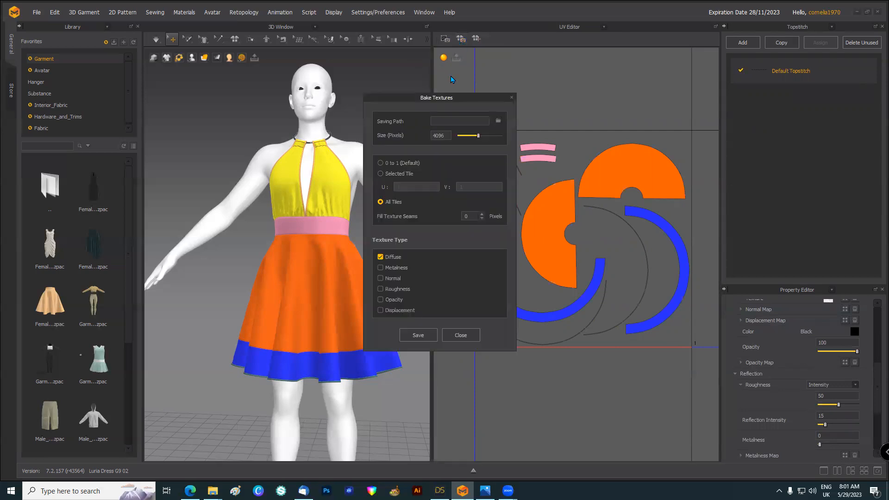
pyautogui.click(497, 122)
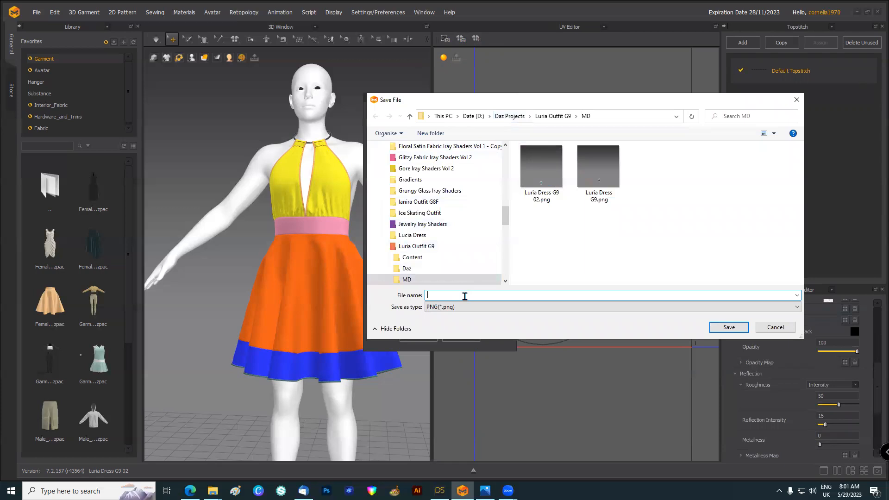
pyautogui.write('Color Id Map')
pyautogui.click(739, 330)
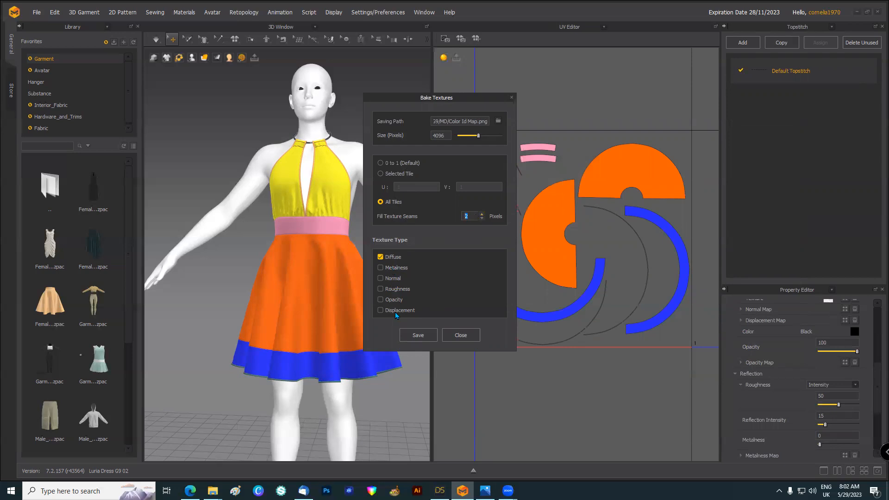
pyautogui.click(413, 336)
pyautogui.click(464, 337)
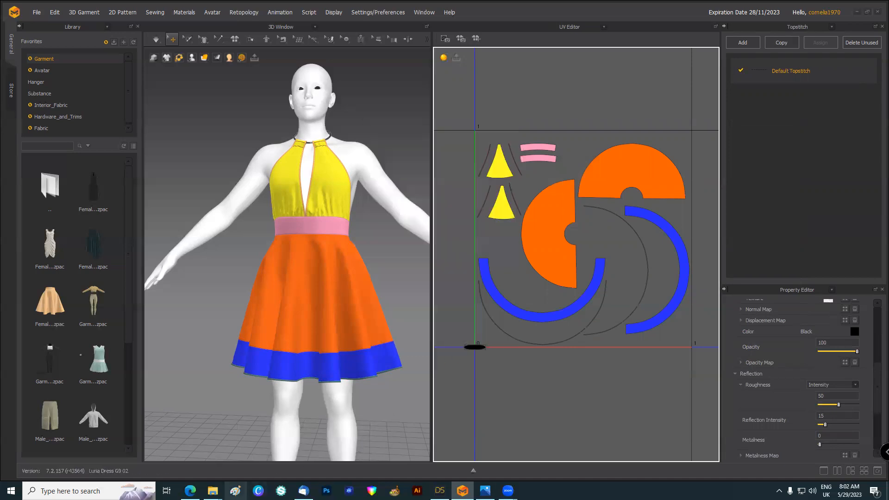
# - Open the baked Color Id Map_diffuse_1001.png from the MD folder and examine the edges of the colored islands up close
pyautogui.moveTo(212, 491)
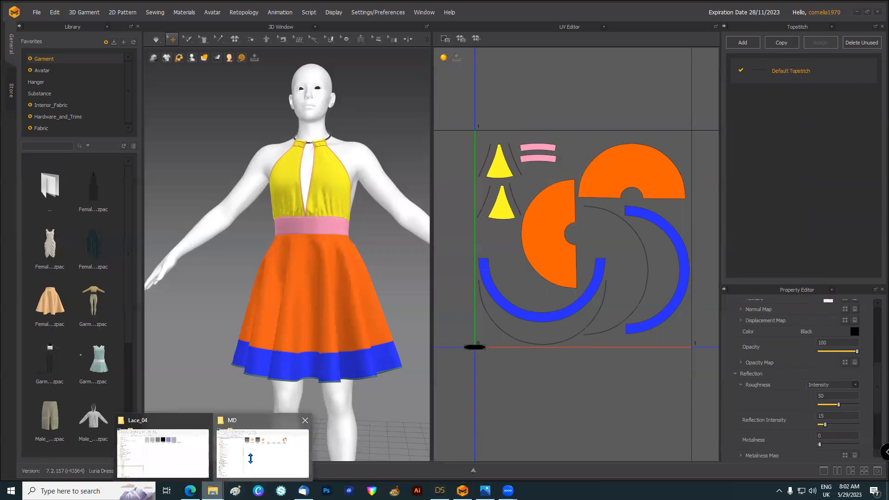
pyautogui.click(247, 456)
pyautogui.doubleClick(645, 120)
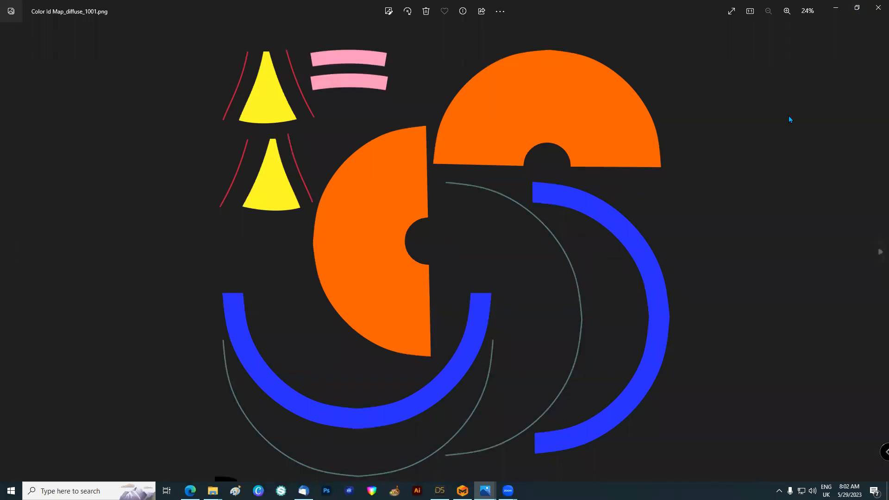
pyautogui.scroll(4, 398, 139)
pyautogui.scroll(2, 362, 143)
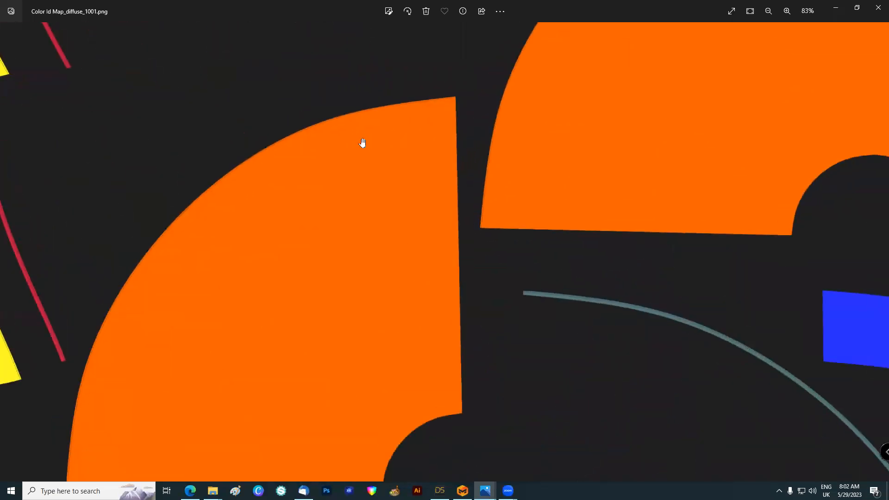
pyautogui.scroll(6, 481, 157)
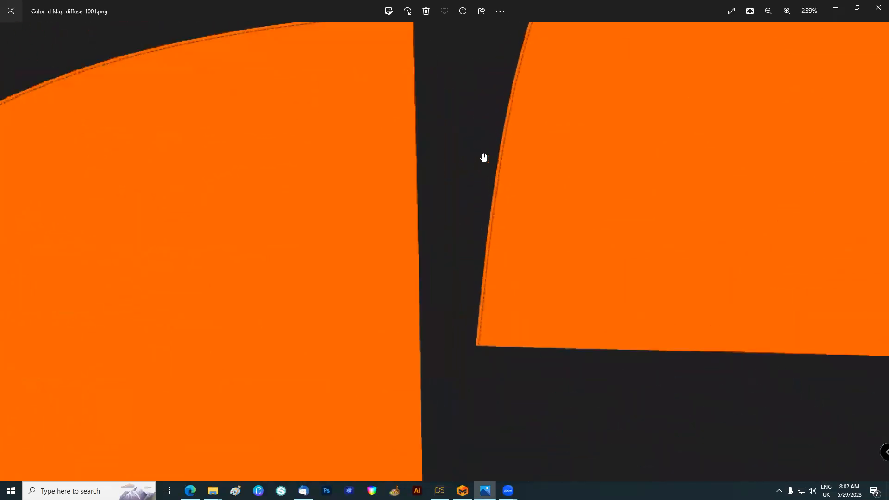
pyautogui.scroll(-8, 484, 158)
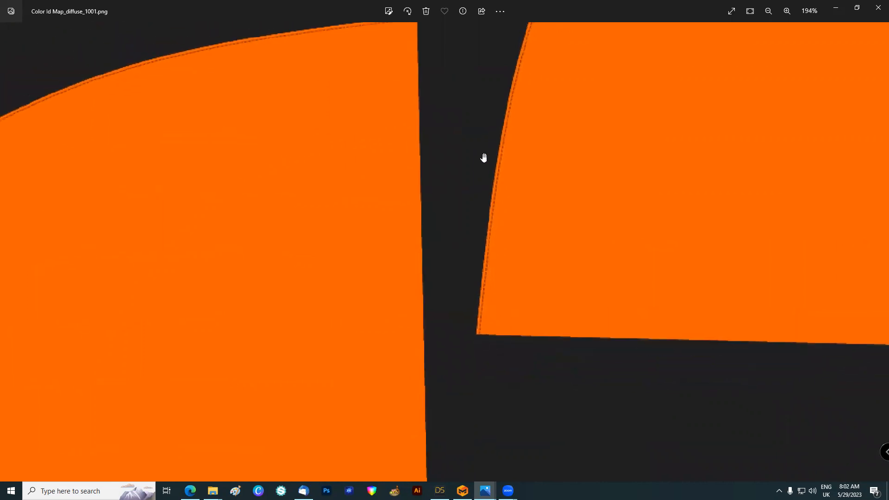
pyautogui.click(878, 8)
# - Switch to Photoshop and open Color Id Map_diffuse_1001.png from the MD folder
pyautogui.click(326, 490)
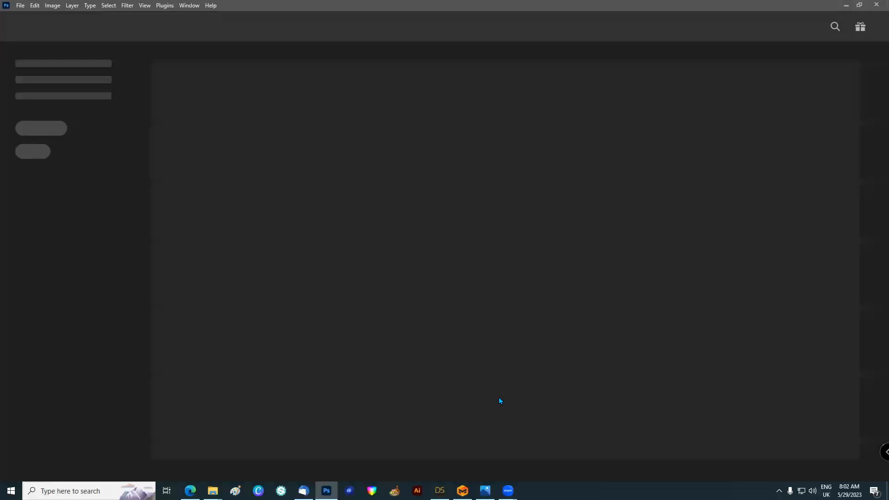
pyautogui.moveTo(212, 491)
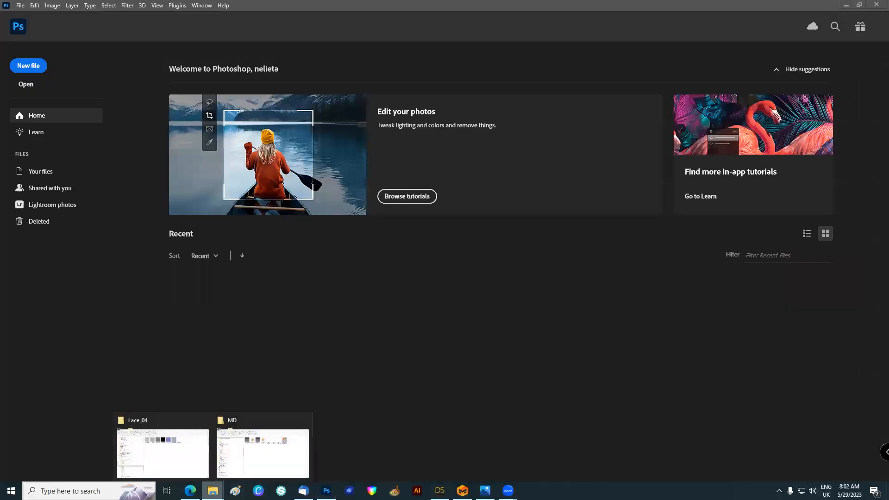
pyautogui.click(258, 474)
pyautogui.moveTo(648, 138); pyautogui.dragTo(408, 378)
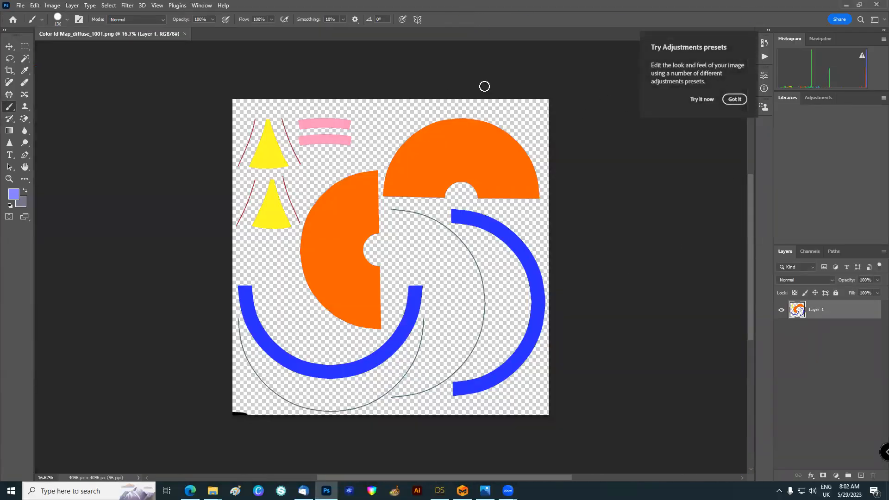
pyautogui.click(70, 7)
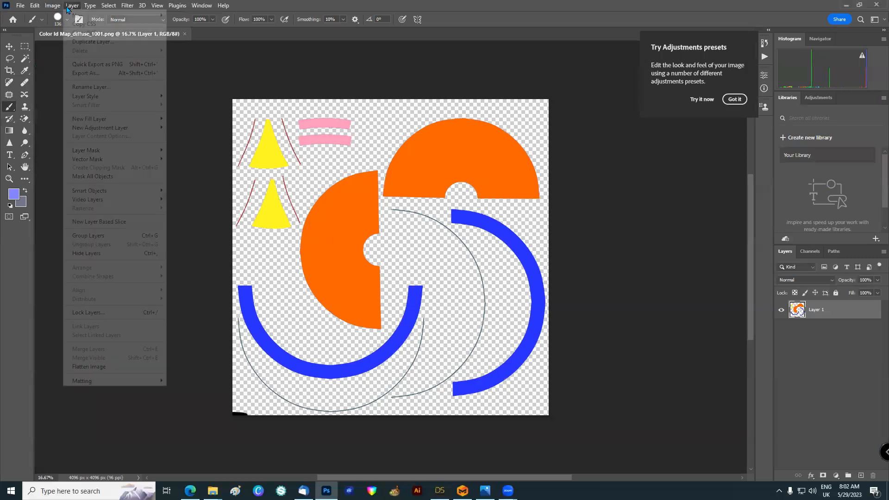
pyautogui.moveTo(153, 119)
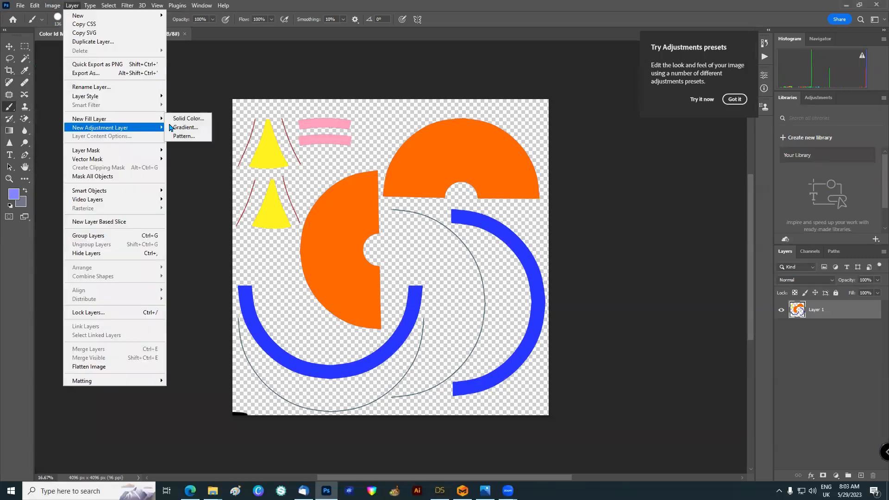
pyautogui.click(186, 118)
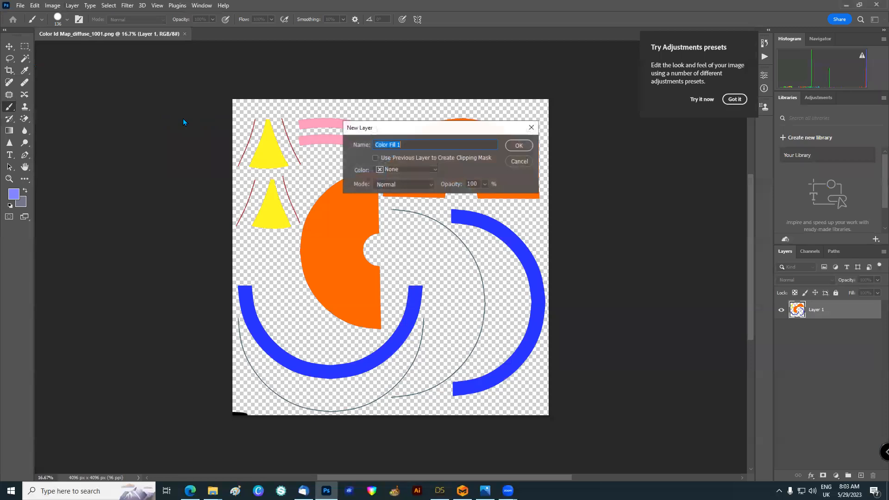
pyautogui.click(430, 158)
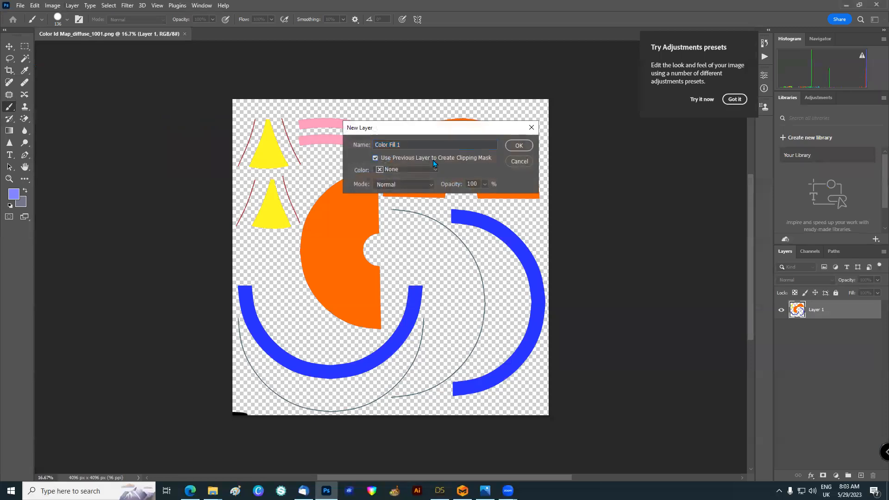
pyautogui.click(518, 146)
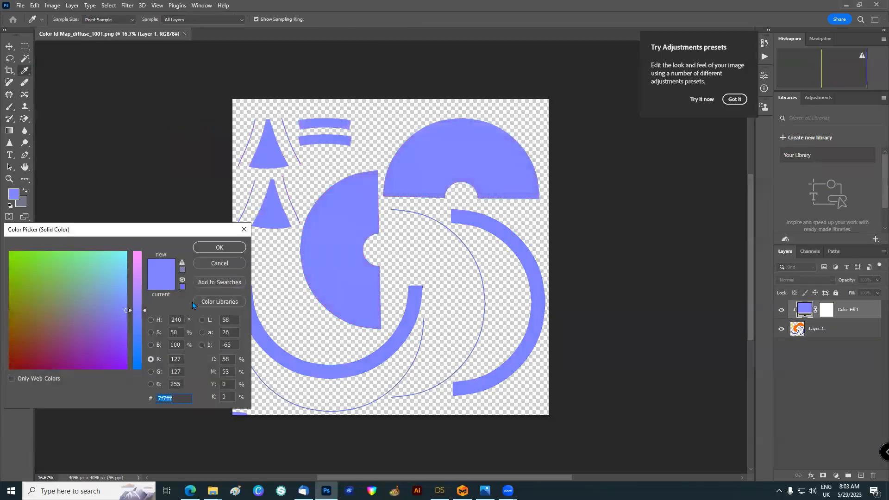
pyautogui.click(220, 263)
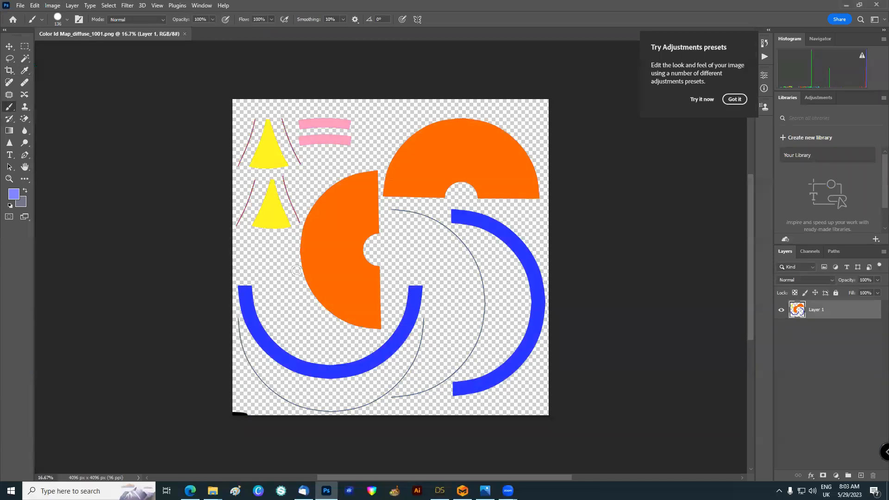
# - Add an unclipped solid color fill layer in black (000000)
pyautogui.click(71, 5)
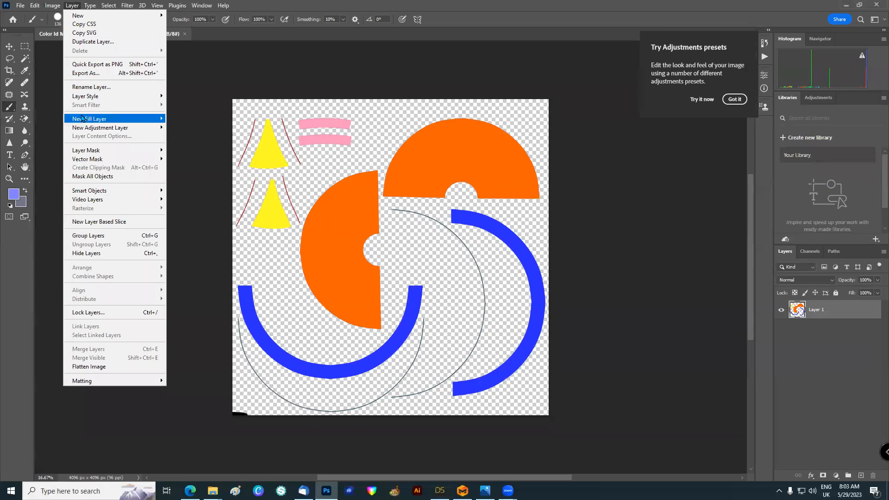
pyautogui.moveTo(139, 119)
pyautogui.click(182, 119)
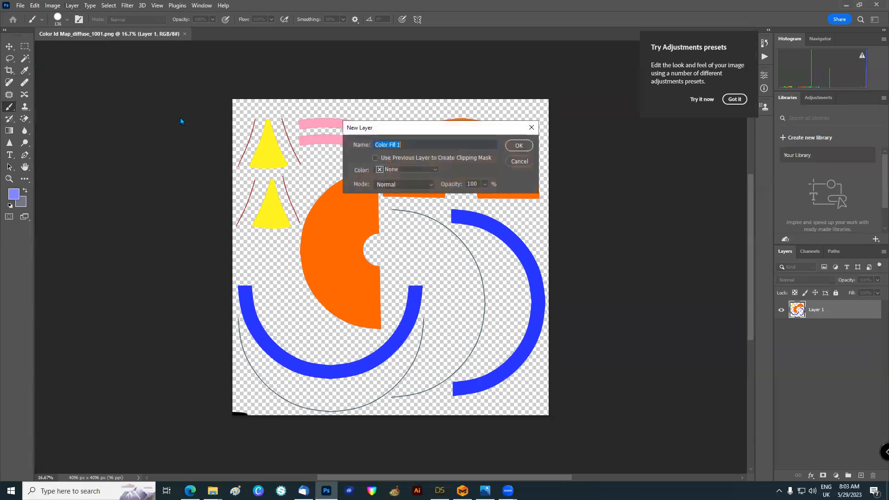
pyautogui.click(518, 146)
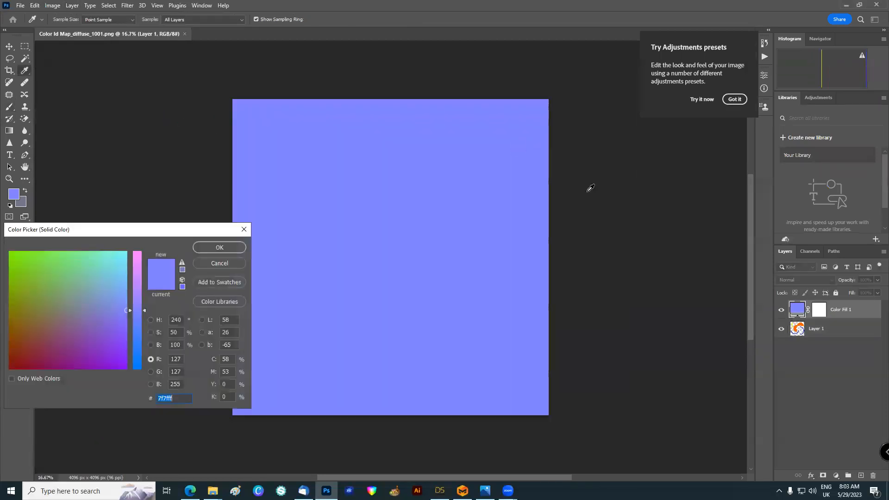
pyautogui.write('7f0000')
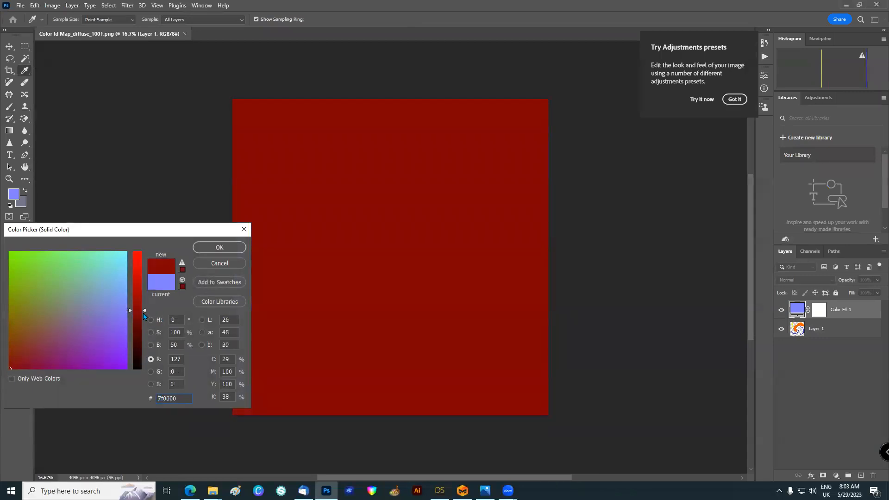
pyautogui.moveTo(145, 315); pyautogui.dragTo(145, 378)
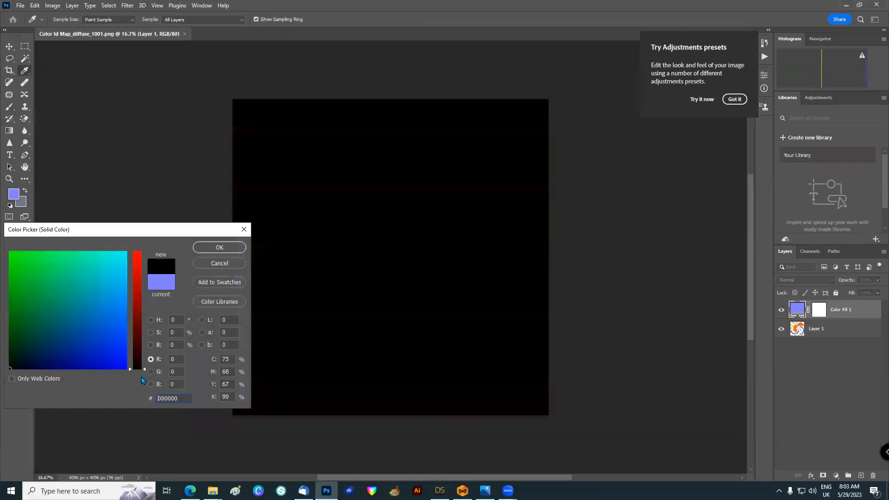
pyautogui.click(237, 247)
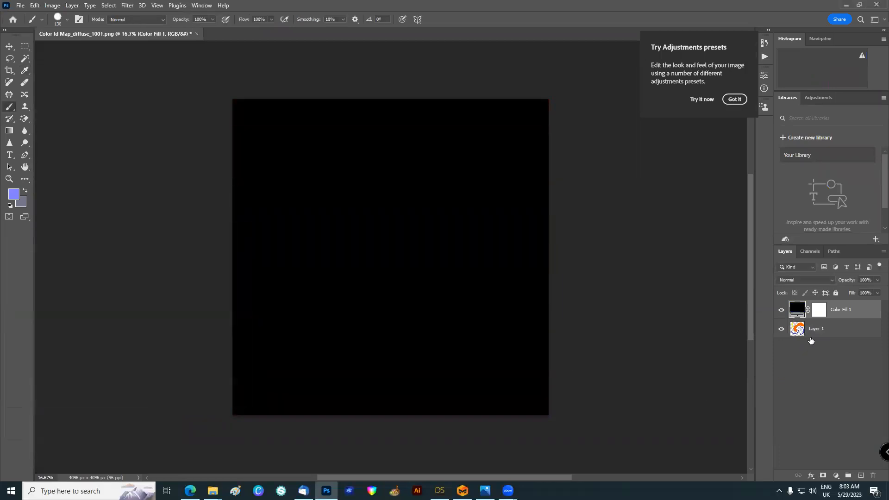
# - Place the black fill layer beneath the color map layer and merge the visible layers
pyautogui.moveTo(855, 325); pyautogui.dragTo(854, 335)
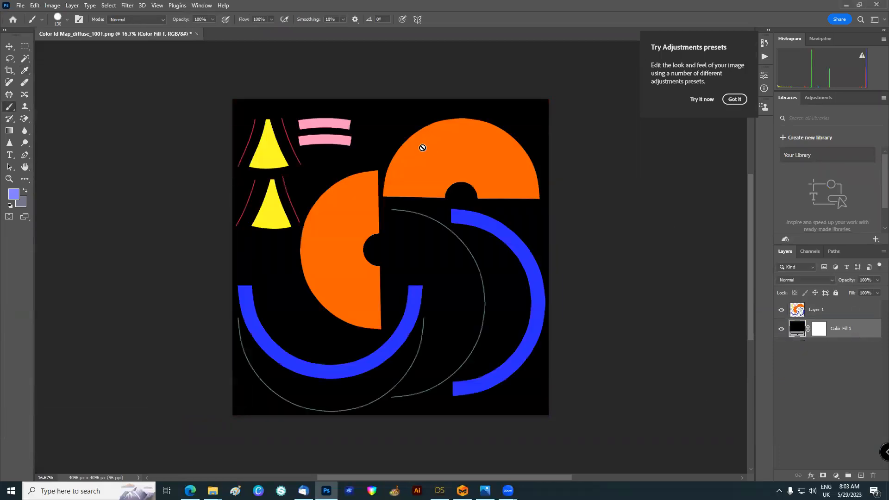
pyautogui.click(71, 10)
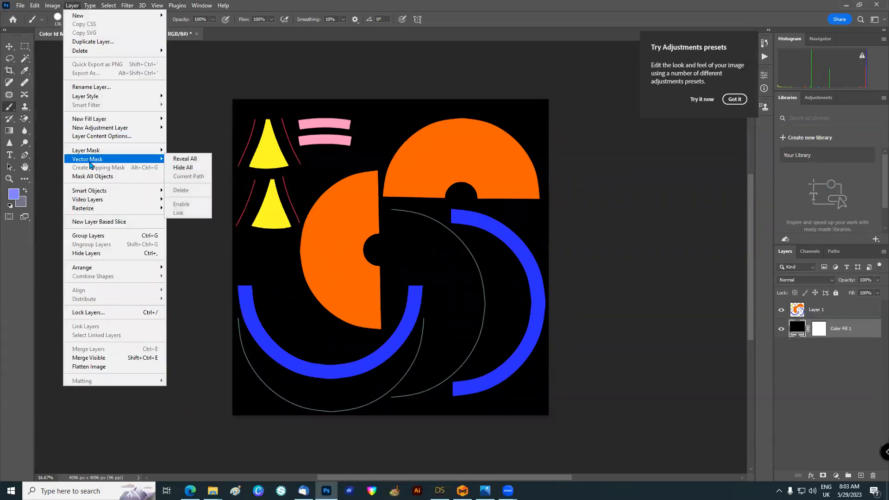
pyautogui.click(95, 357)
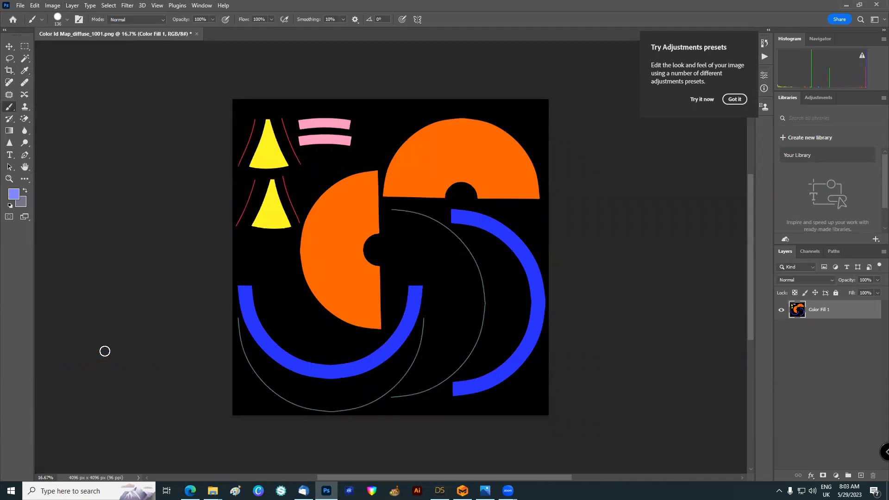
# - Export the image as a 4096 x 4096 PNG to the MD folder, replacing the existing Color Id Map_diffuse_1001.png
pyautogui.click(21, 6)
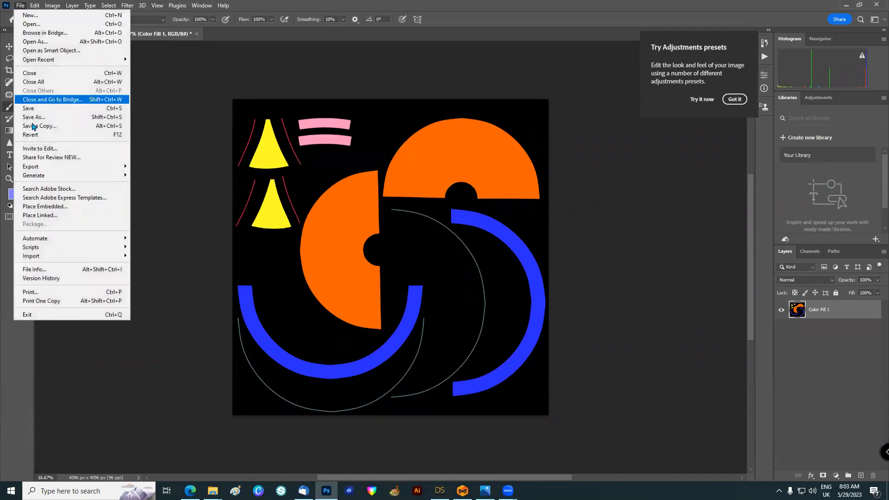
pyautogui.moveTo(44, 170)
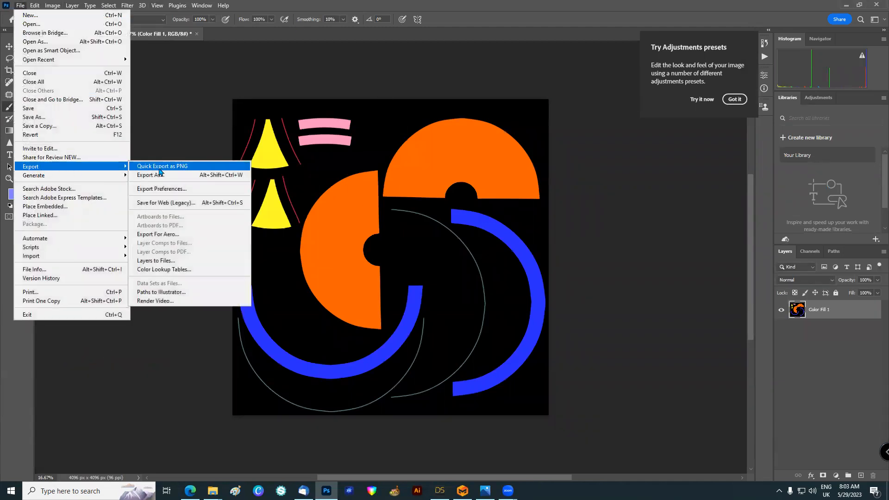
pyautogui.click(157, 174)
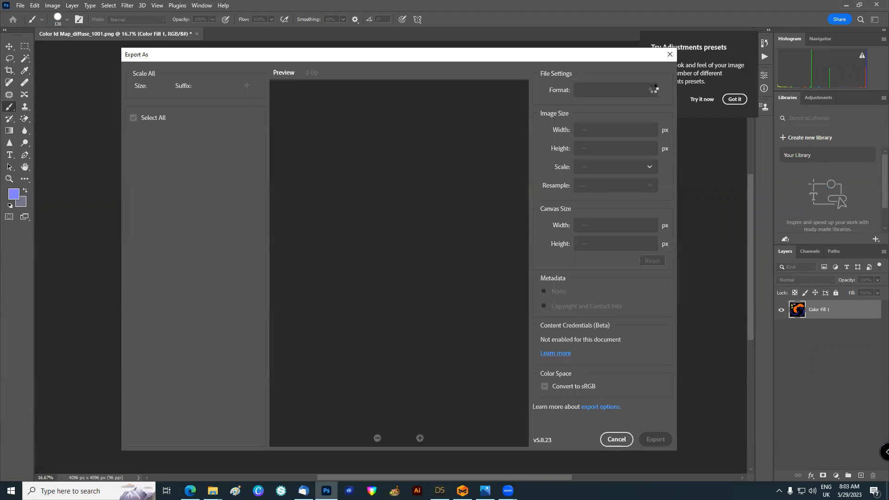
pyautogui.click(644, 90)
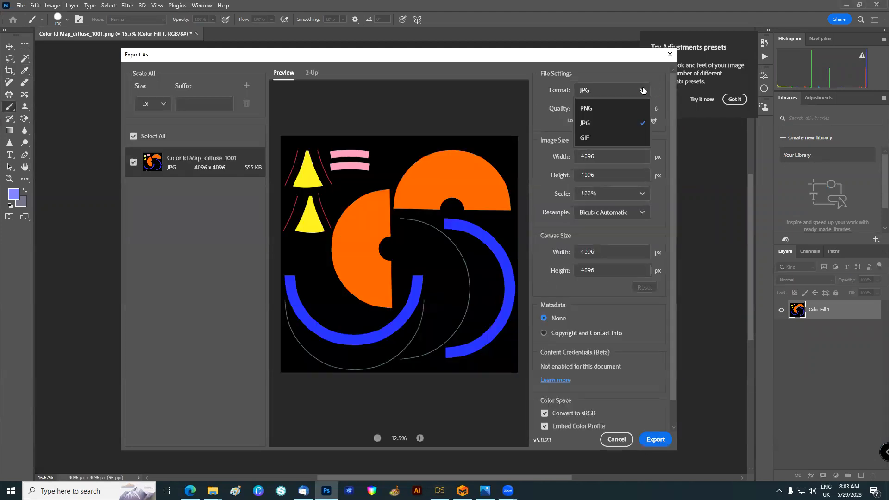
pyautogui.click(612, 107)
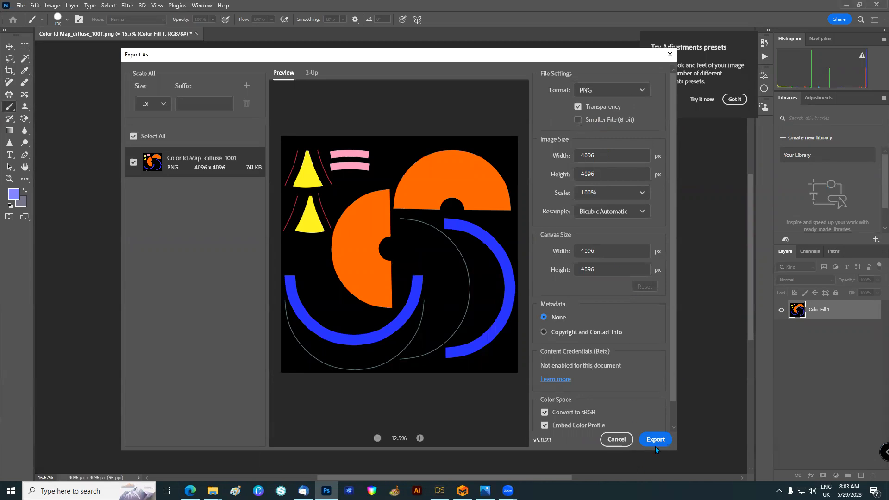
pyautogui.click(654, 439)
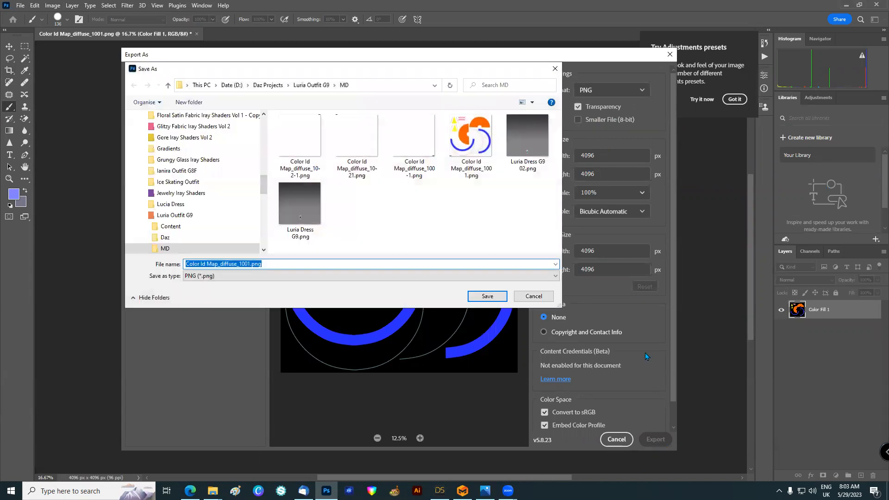
pyautogui.click(480, 147)
pyautogui.click(487, 296)
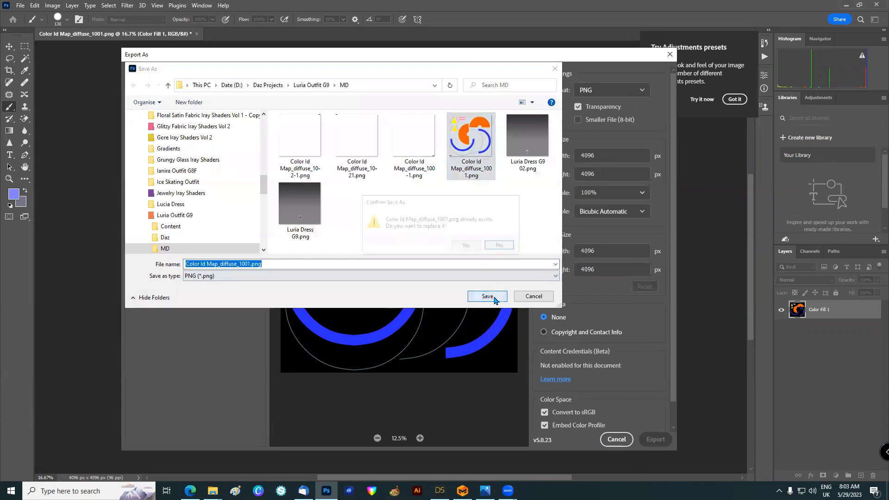
pyautogui.click(473, 248)
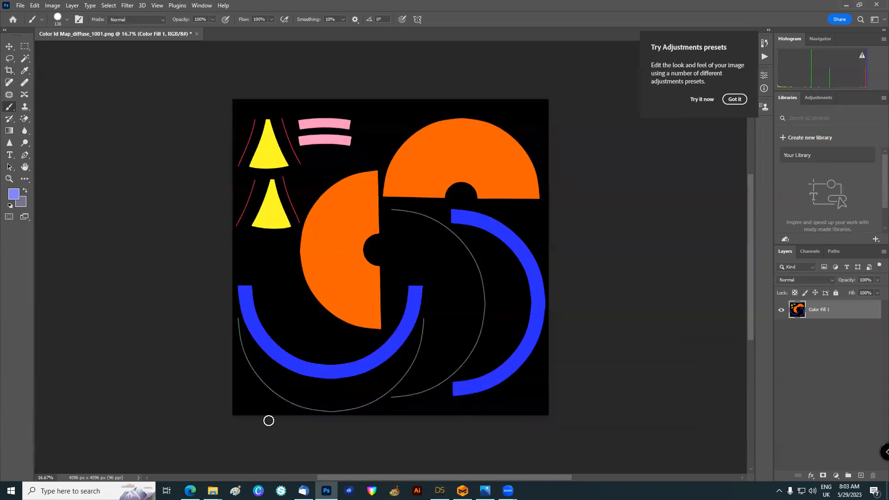
# - Open the exported Color Id Map_diffuse_1001.png from the MD folder to check its background
pyautogui.moveTo(212, 491)
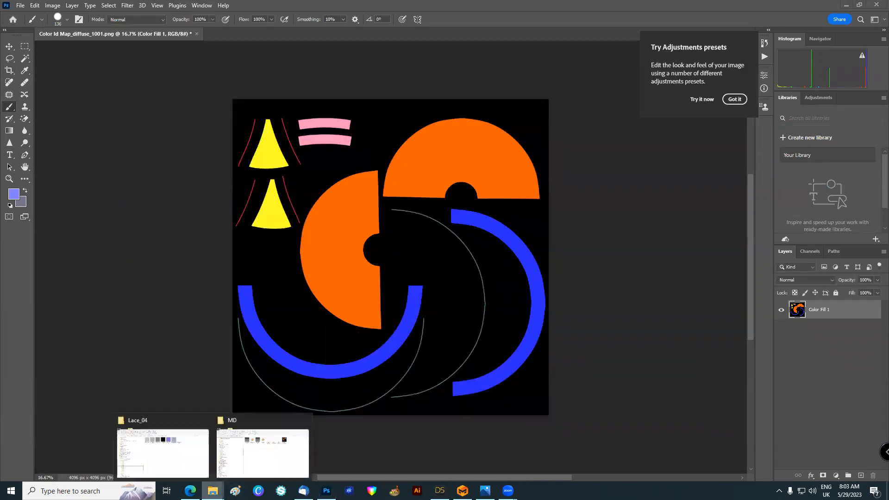
pyautogui.click(262, 442)
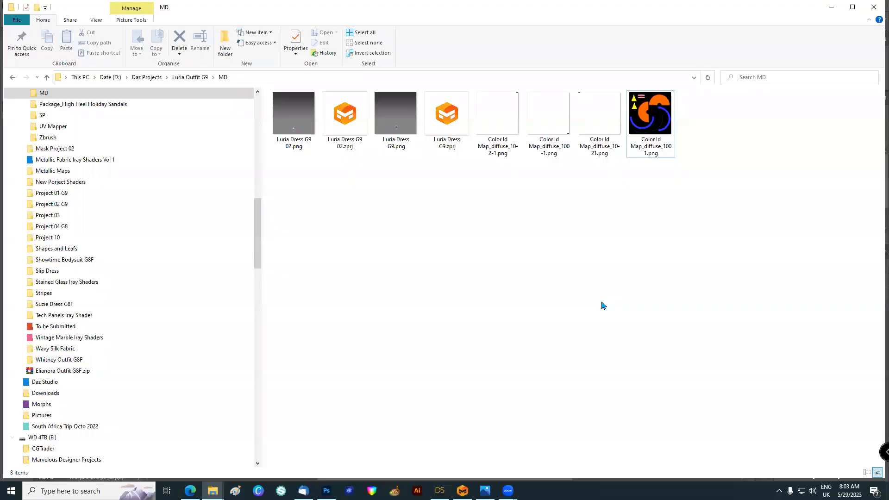
pyautogui.doubleClick(646, 113)
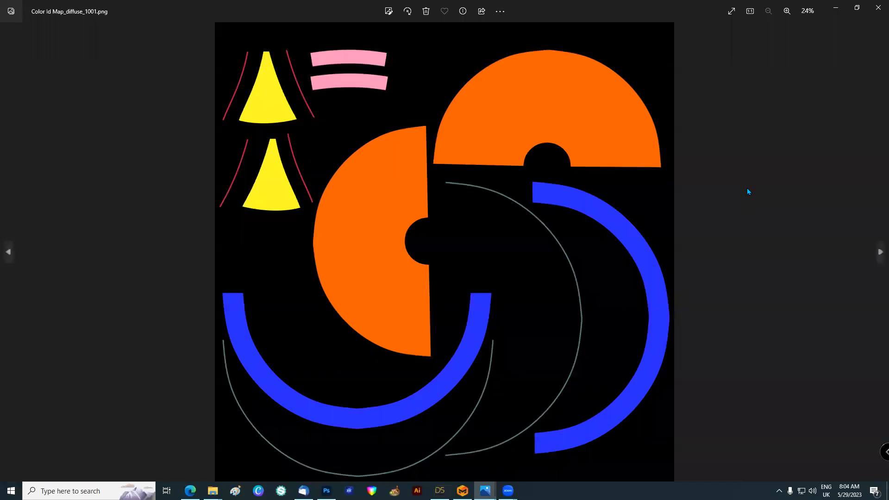